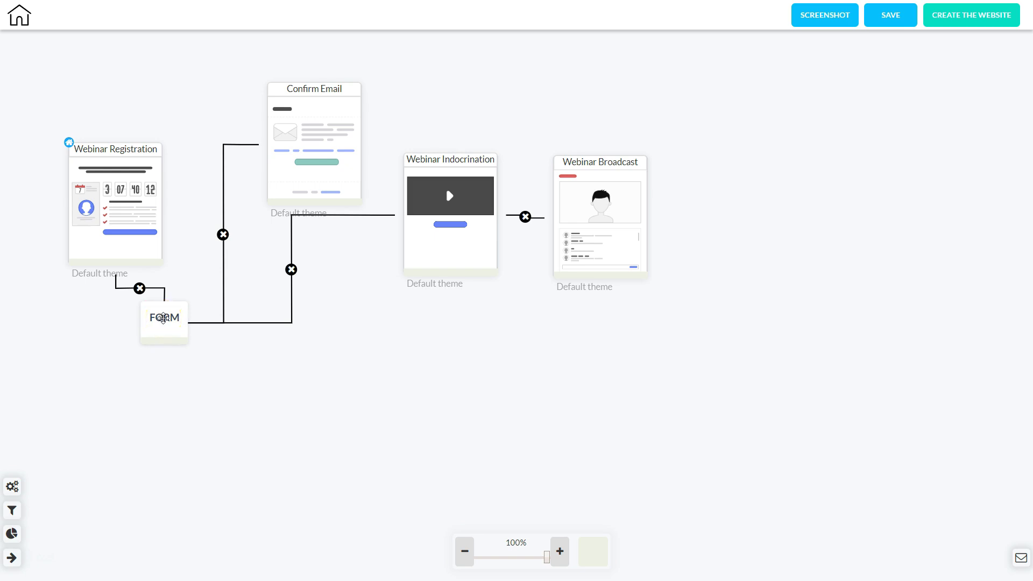
{"action": "mouse_move", "coordinate": [321, 143]}
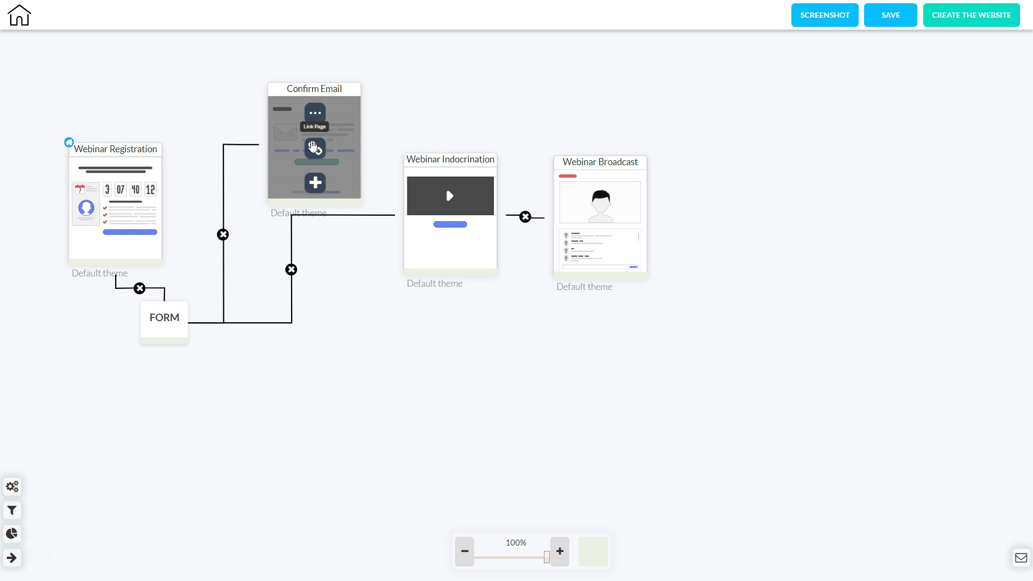
{"action": "left_click", "coordinate": [320, 126]}
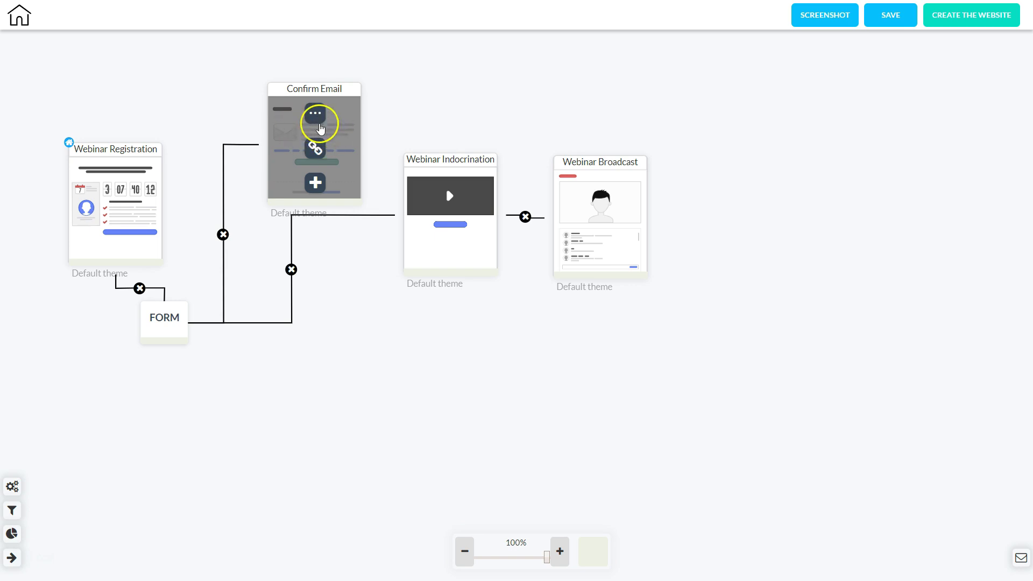
{"action": "mouse_move", "coordinate": [461, 189]}
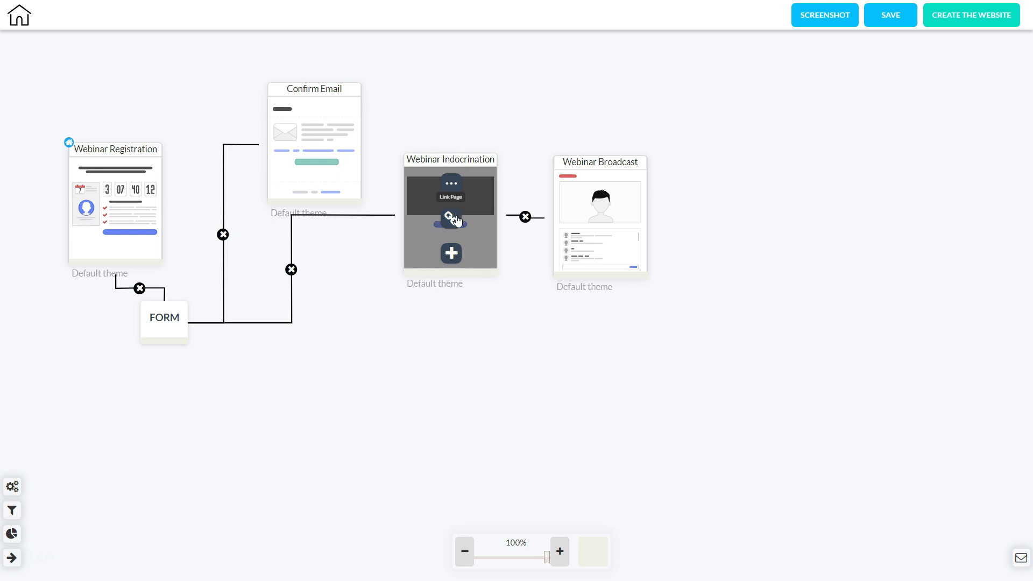
{"action": "mouse_move", "coordinate": [621, 226]}
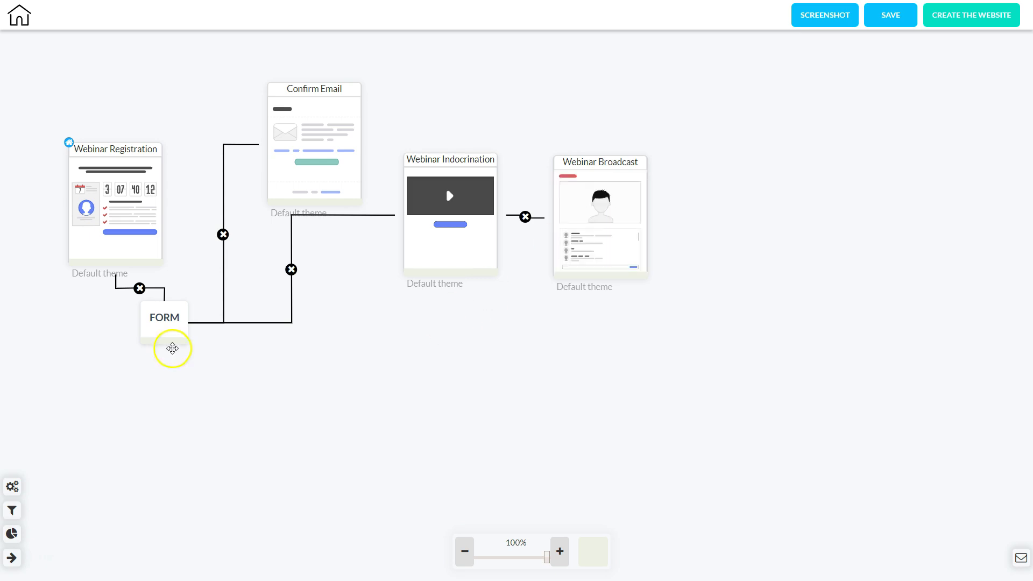
Edit the Webinar Registration form element and assign the MailingBoss "Awesome List" as its list.
{"action": "left_click", "coordinate": [167, 322]}
{"action": "left_click", "coordinate": [188, 368]}
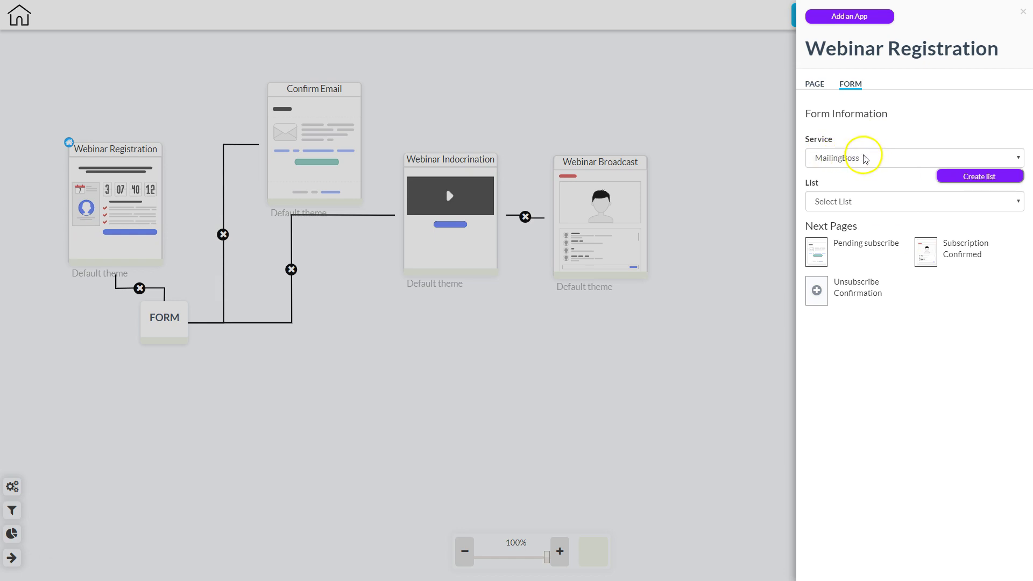
{"action": "left_click", "coordinate": [849, 205]}
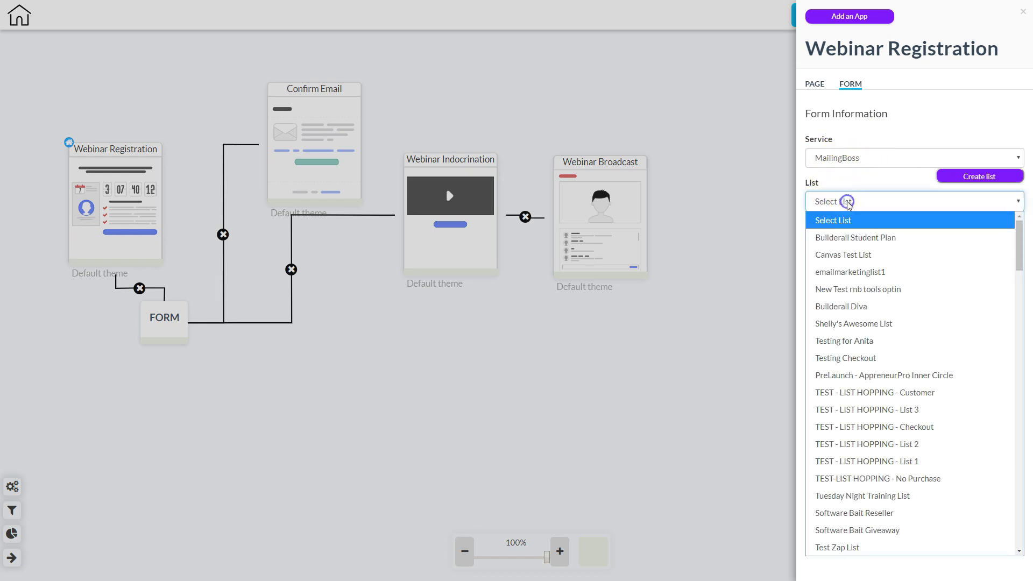
{"action": "left_click", "coordinate": [840, 325]}
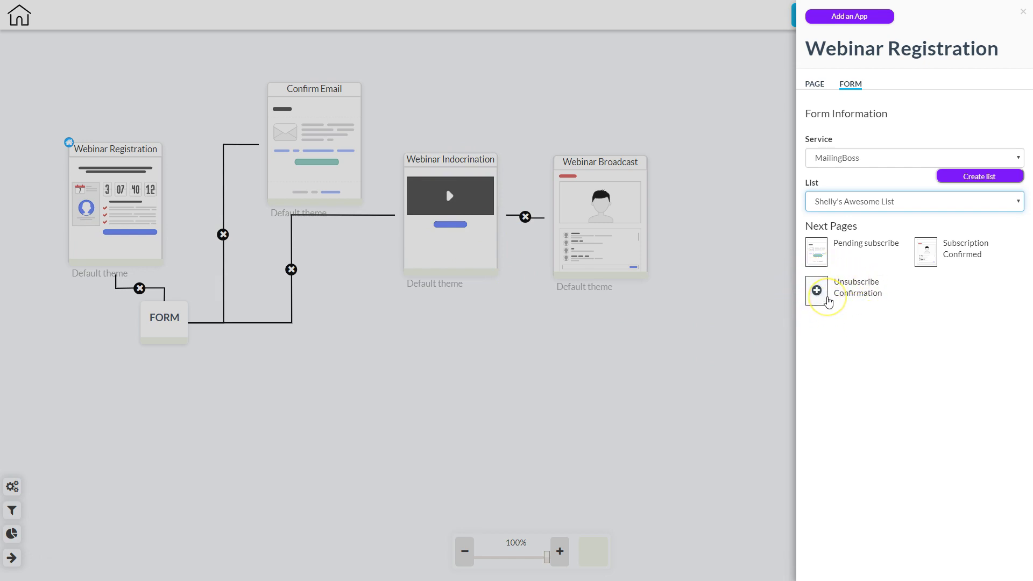
{"action": "left_click", "coordinate": [375, 369]}
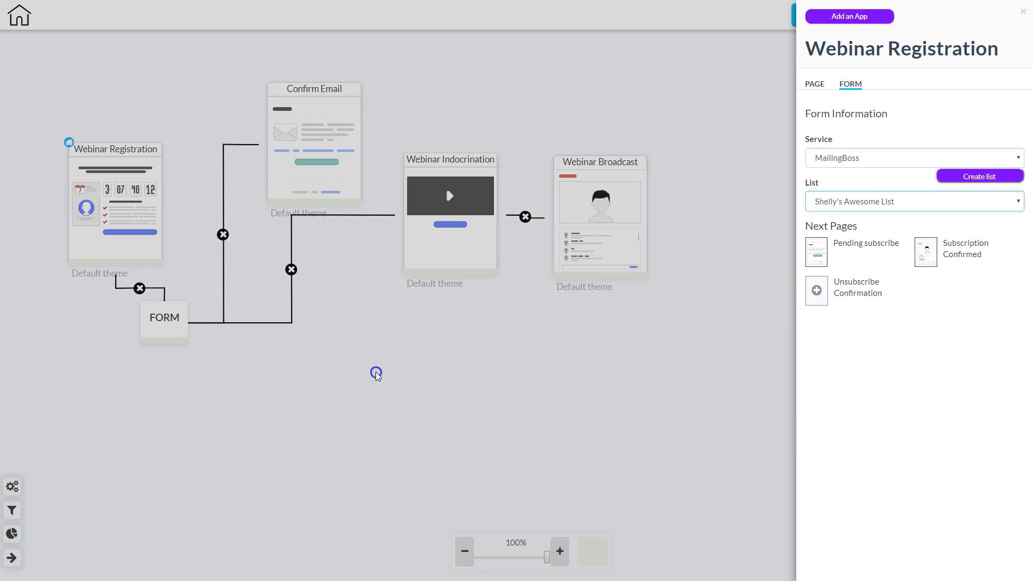
{"action": "scroll", "coordinate": [158, 513], "scroll_direction": "down", "scroll_amount": 1}
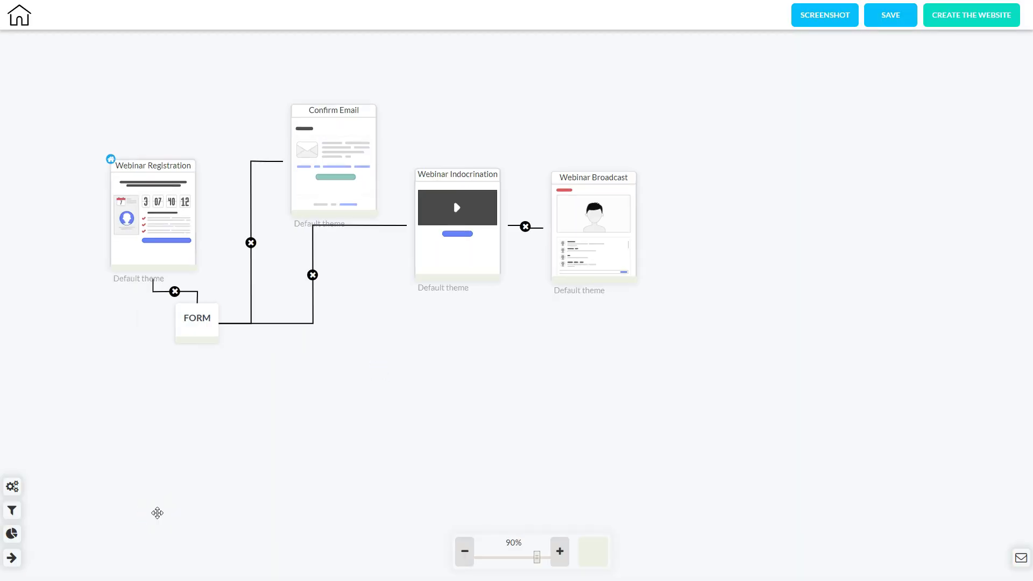
{"action": "left_click", "coordinate": [194, 323]}
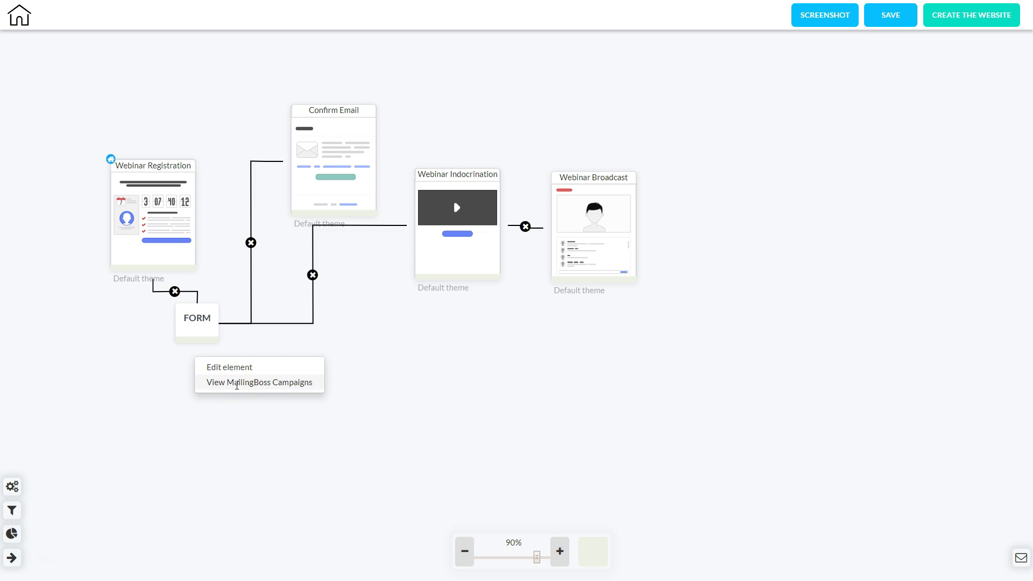
{"action": "left_click", "coordinate": [378, 398]}
{"action": "scroll", "coordinate": [378, 398], "scroll_direction": "up", "scroll_amount": 1}
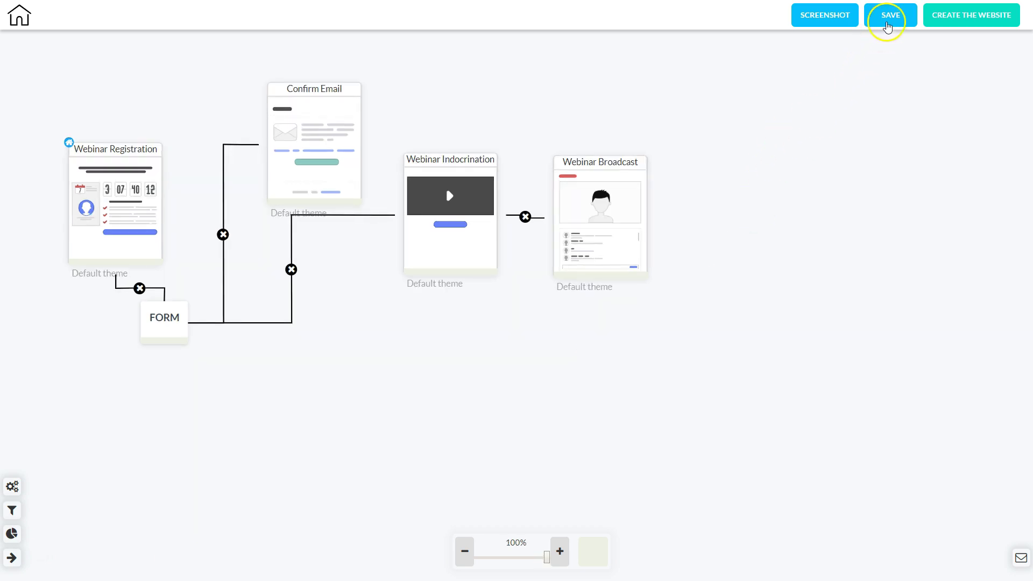
Save the funnel and generate a website from it named "webinar funnel".
{"action": "left_click", "coordinate": [889, 21]}
{"action": "left_click", "coordinate": [600, 310]}
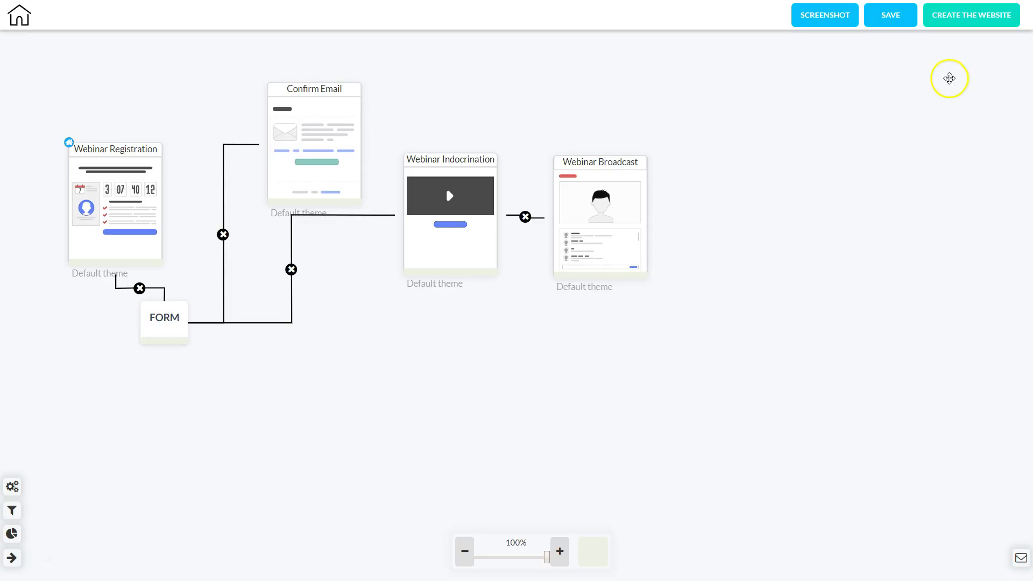
{"action": "left_click", "coordinate": [971, 22]}
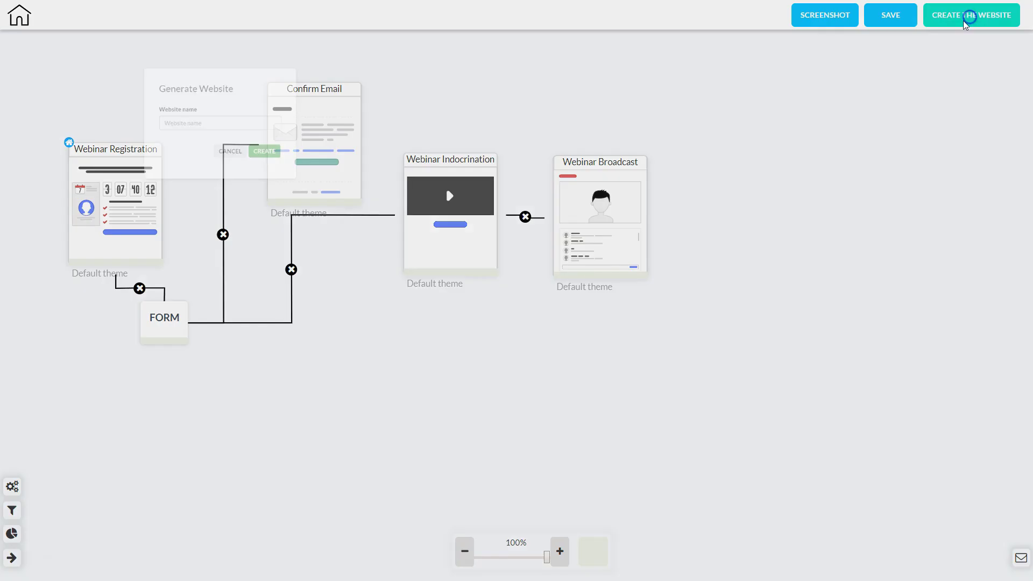
{"action": "left_click", "coordinate": [491, 288]}
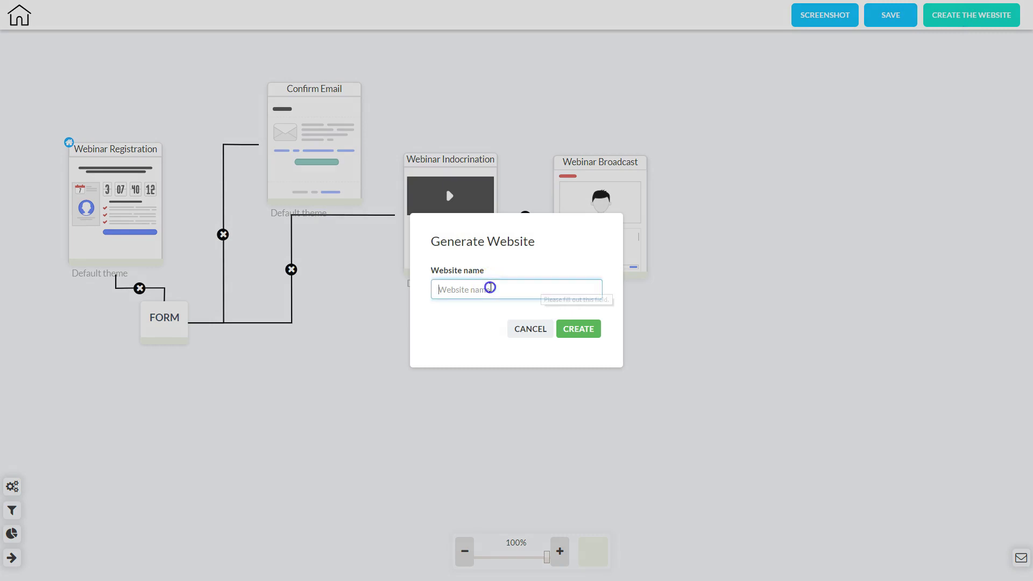
{"action": "type", "text": "webinar funnel"}
{"action": "left_click", "coordinate": [569, 327]}
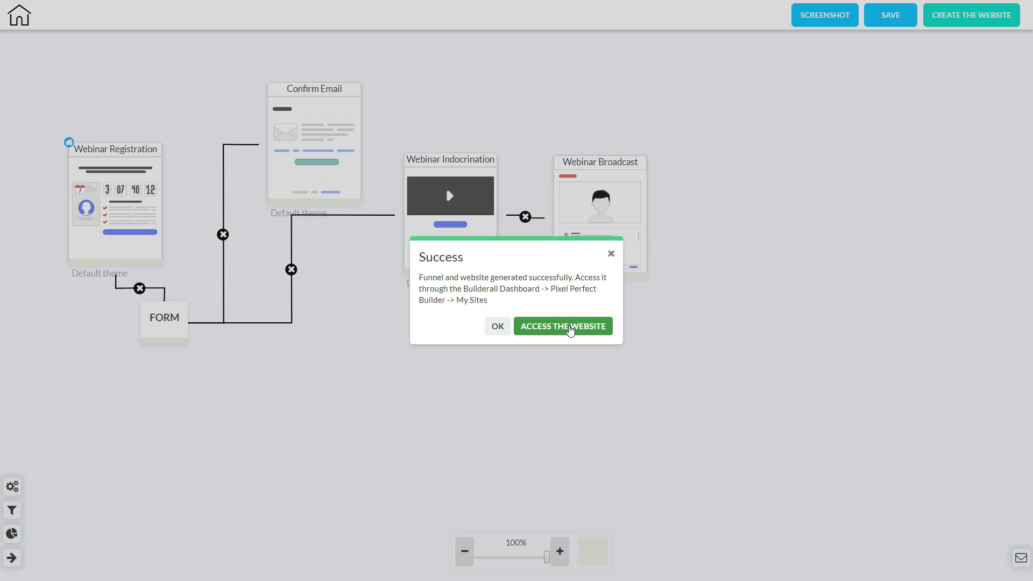
{"action": "left_click", "coordinate": [506, 330]}
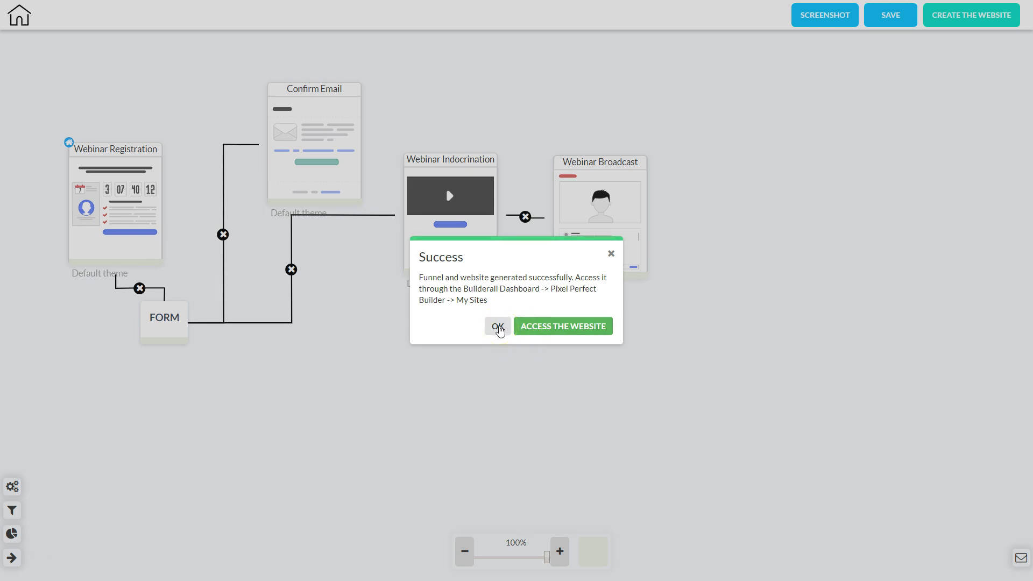
{"action": "left_click", "coordinate": [527, 327]}
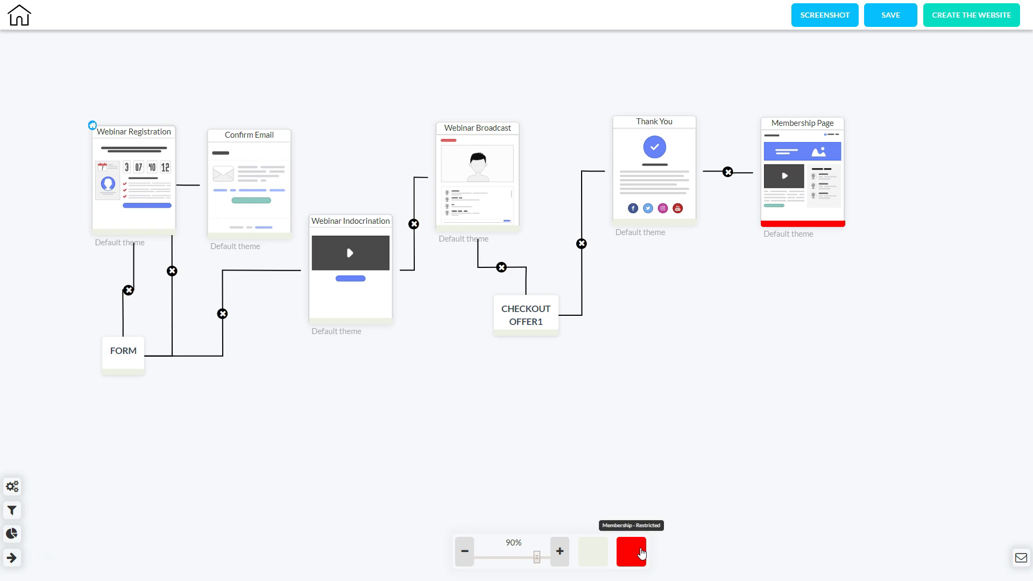
Examine the extended funnel's flow from Webinar Registration through the checkout and Thank You page to the restricted Membership Page.
{"action": "left_click", "coordinate": [641, 553]}
{"action": "mouse_move", "coordinate": [144, 177]}
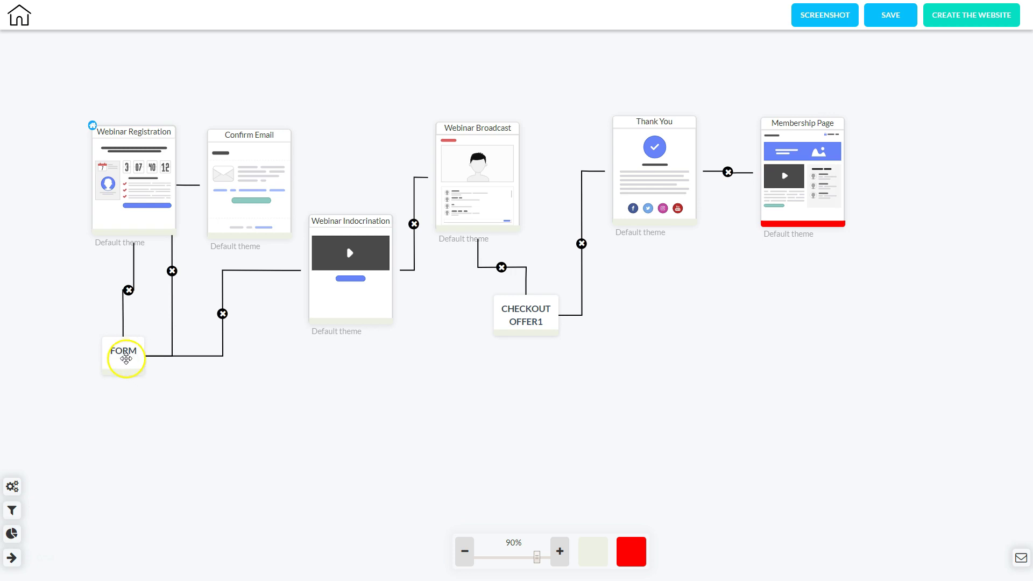
{"action": "mouse_move", "coordinate": [223, 207]}
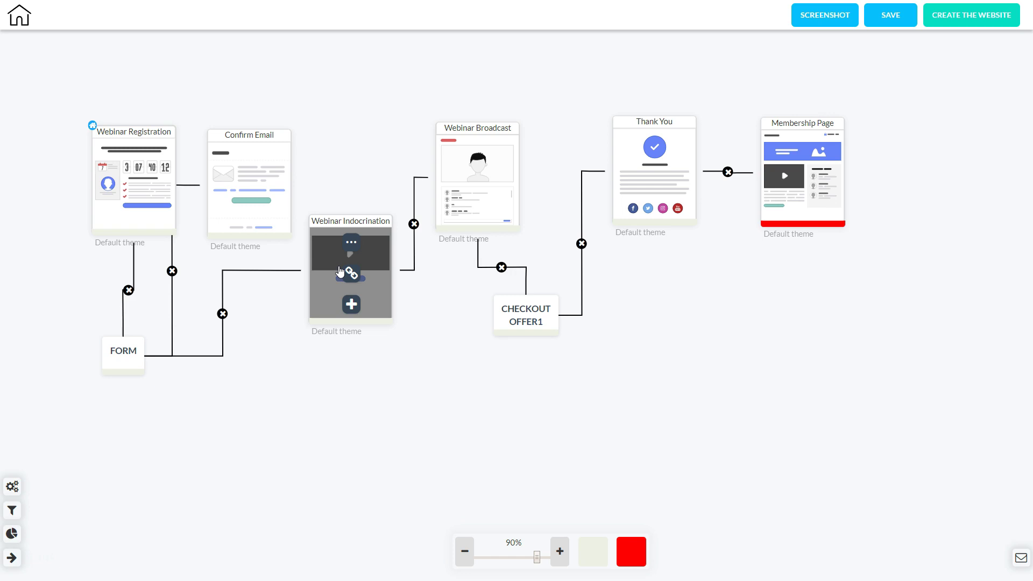
{"action": "mouse_move", "coordinate": [475, 200]}
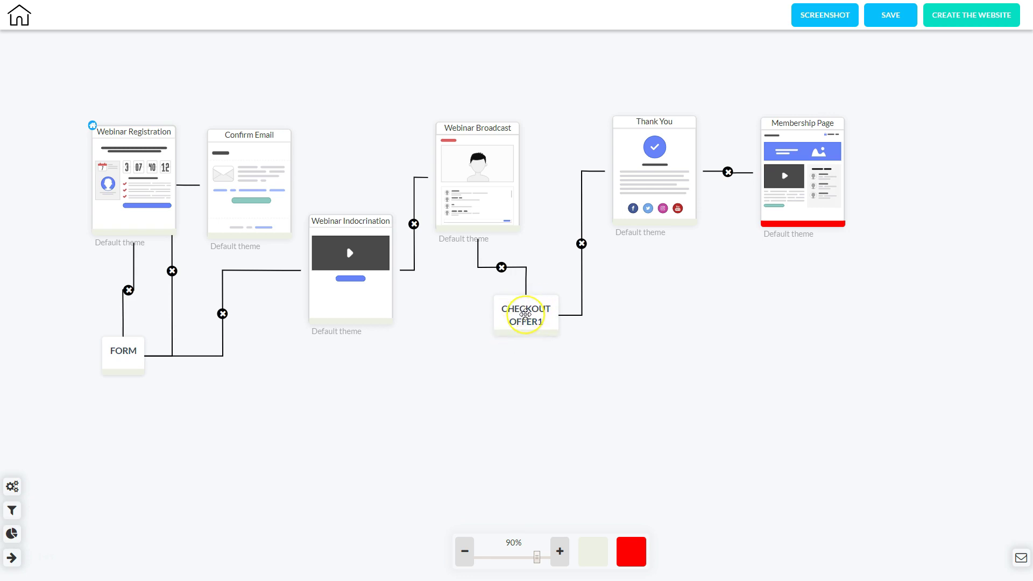
{"action": "mouse_move", "coordinate": [648, 175]}
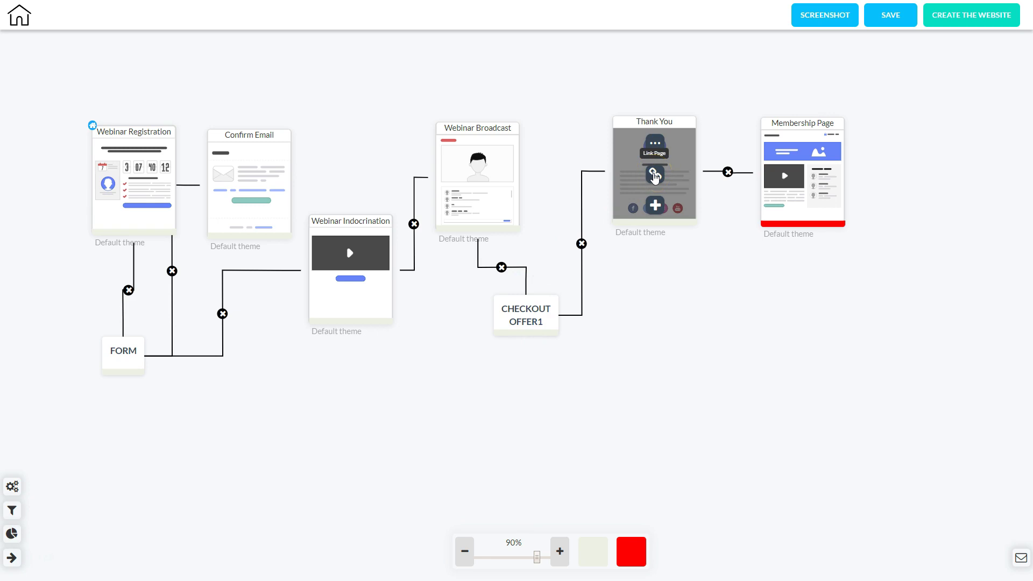
{"action": "mouse_move", "coordinate": [791, 157]}
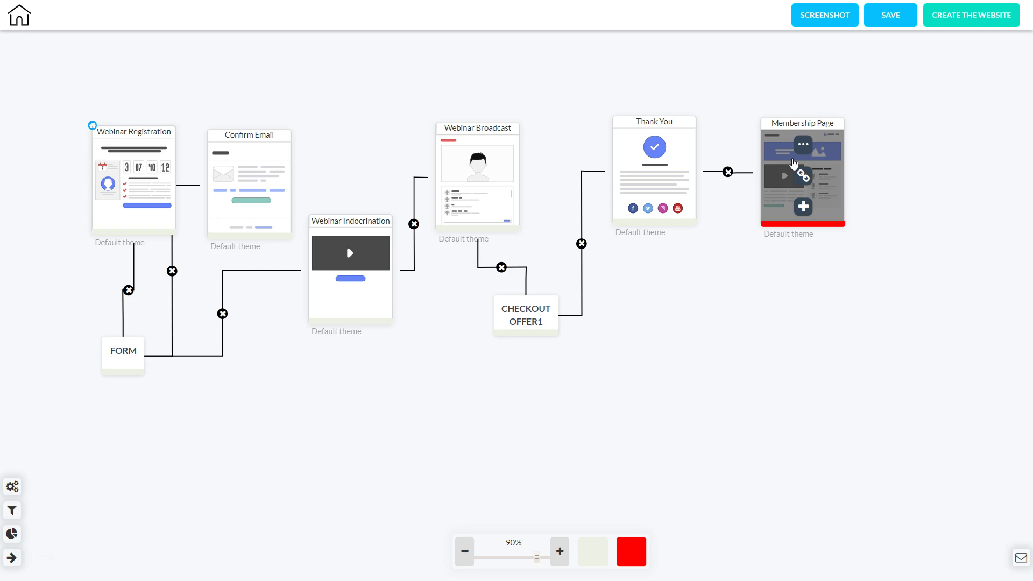
{"action": "left_click", "coordinate": [735, 264]}
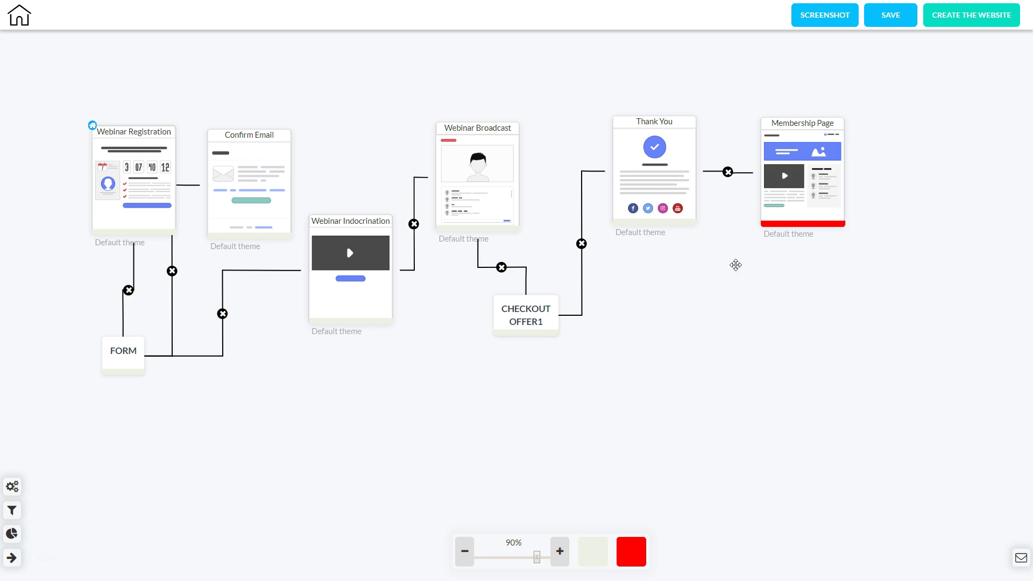
Set the registration form's MailingBoss list to the "Awesome List" in the extended funnel.
{"action": "right_click", "coordinate": [124, 355]}
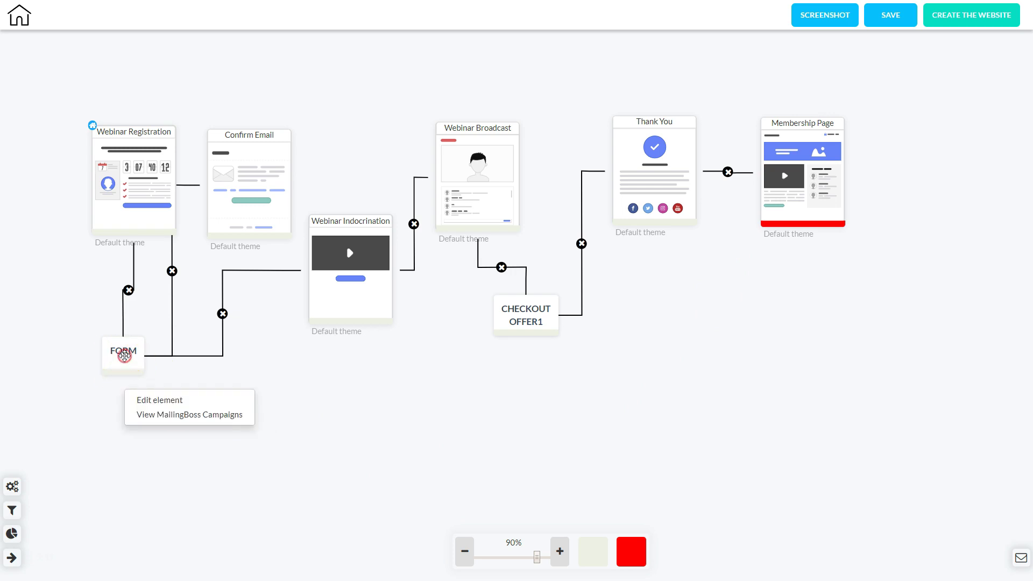
{"action": "left_click", "coordinate": [159, 400]}
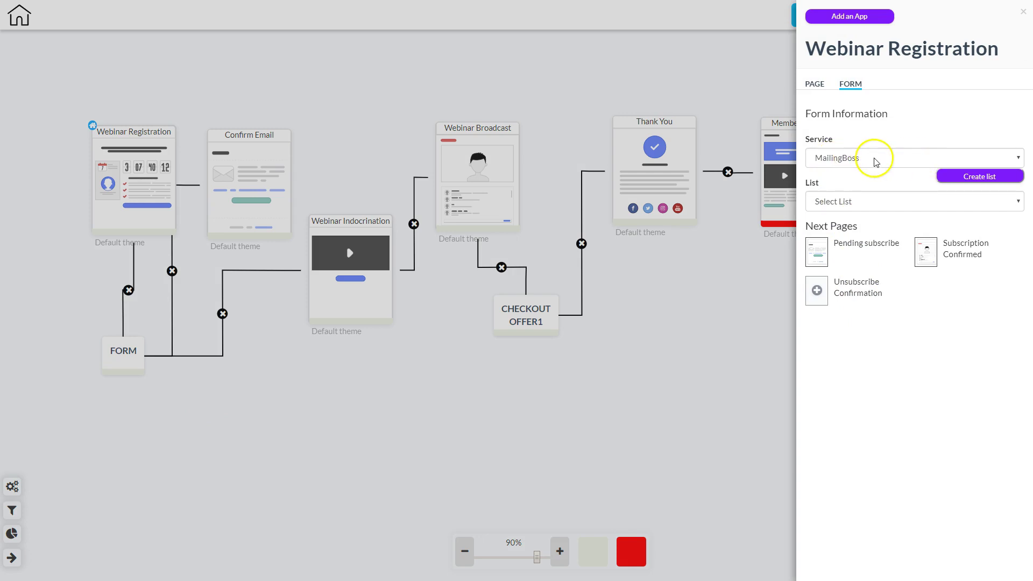
{"action": "left_click", "coordinate": [852, 202]}
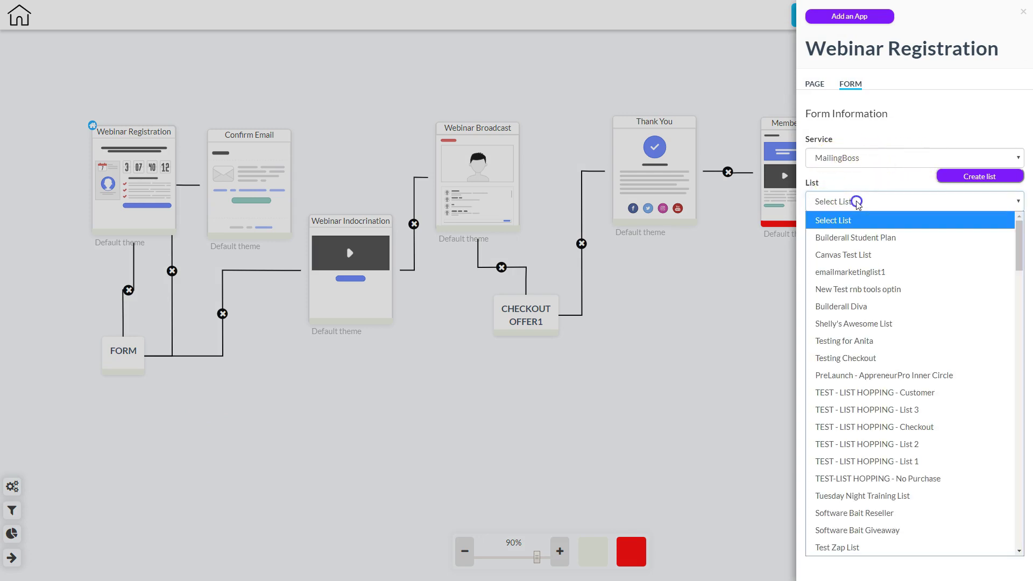
{"action": "left_click", "coordinate": [858, 323]}
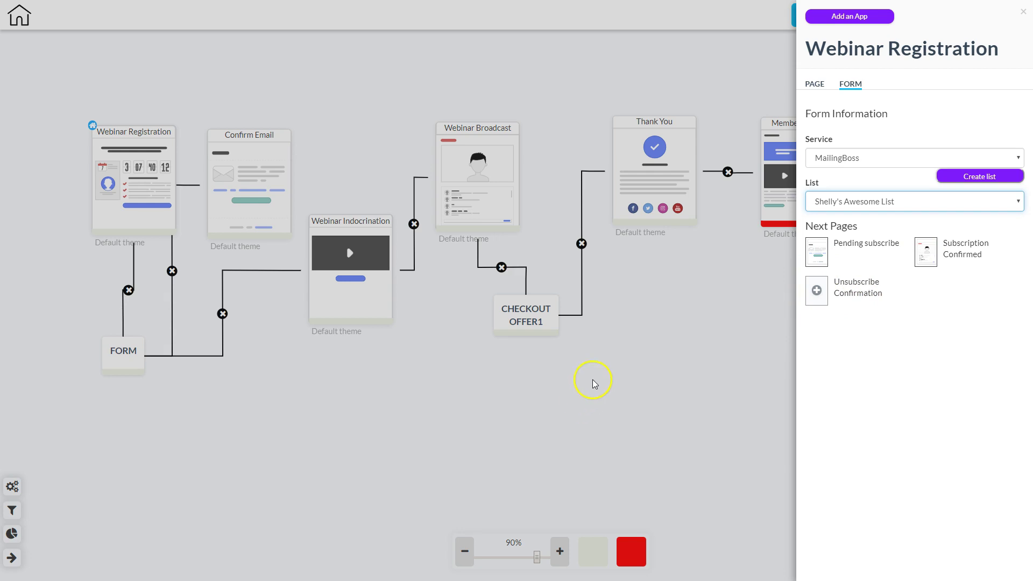
{"action": "left_click", "coordinate": [148, 376]}
{"action": "left_click", "coordinate": [130, 358]}
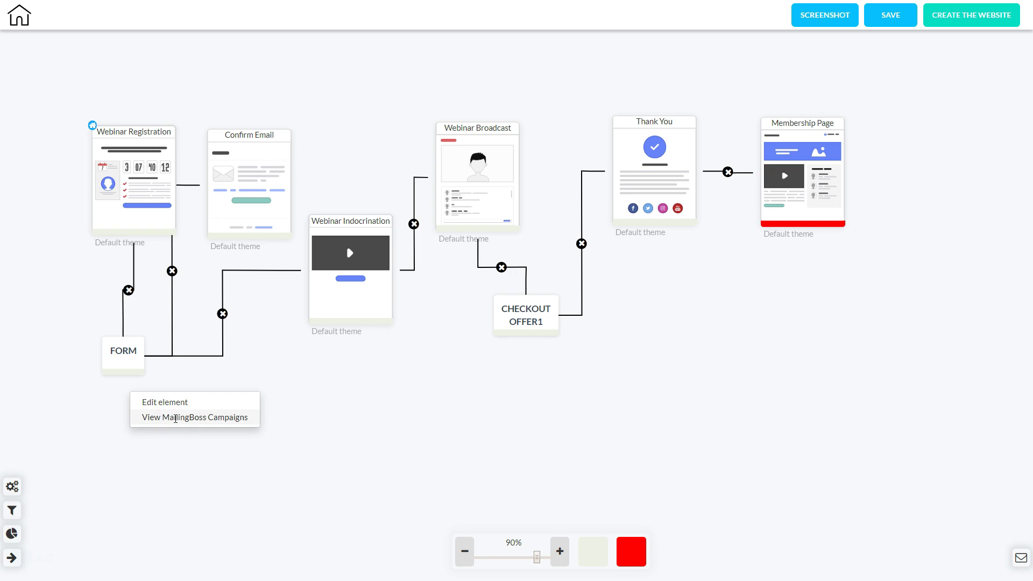
{"action": "left_click", "coordinate": [382, 433]}
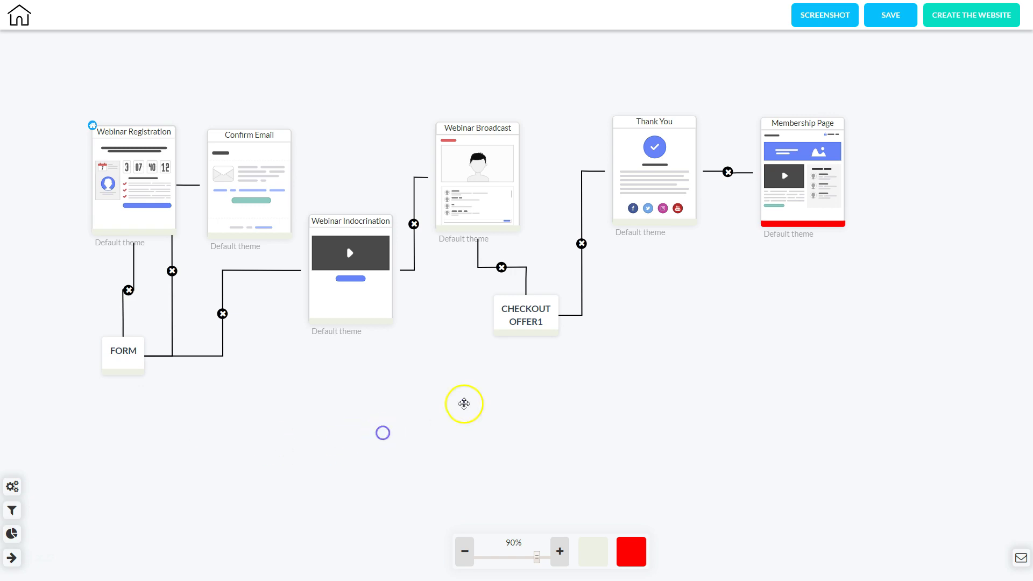
Review the Webinar Broadcast checkout element's title, price, next pages and restricted area link settings.
{"action": "right_click", "coordinate": [527, 316]}
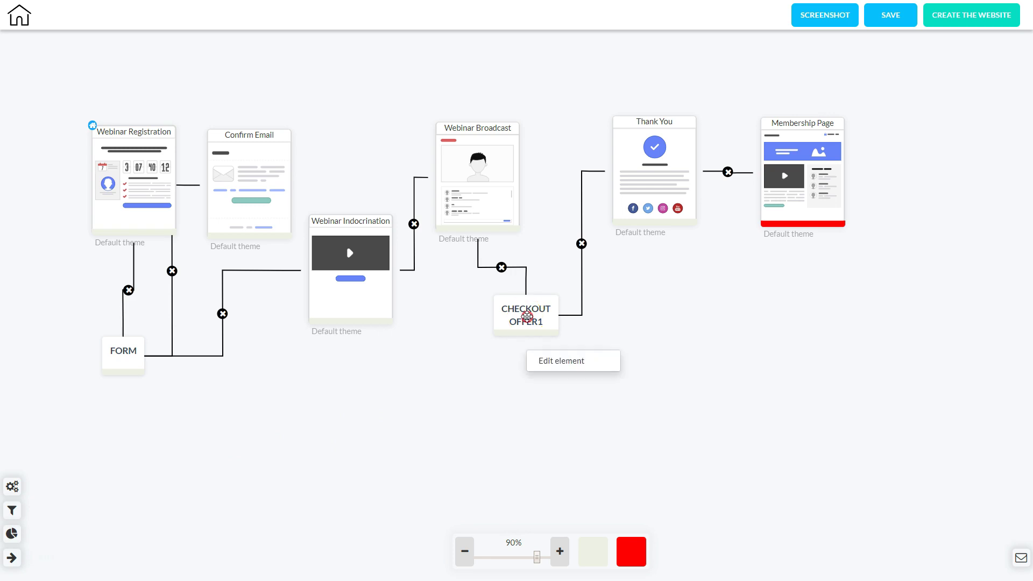
{"action": "left_click", "coordinate": [558, 363]}
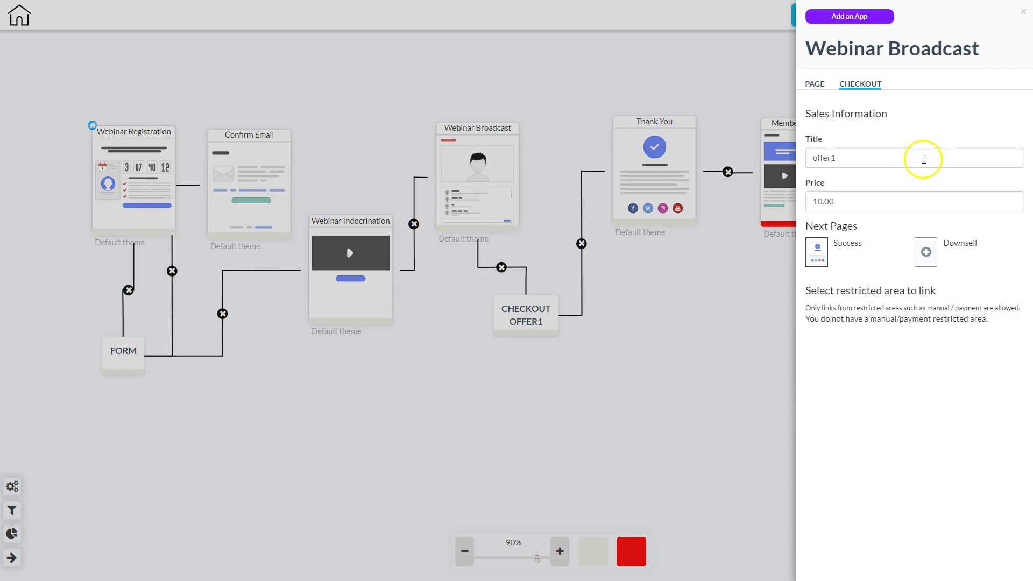
{"action": "left_click", "coordinate": [900, 205]}
{"action": "left_click", "coordinate": [669, 379]}
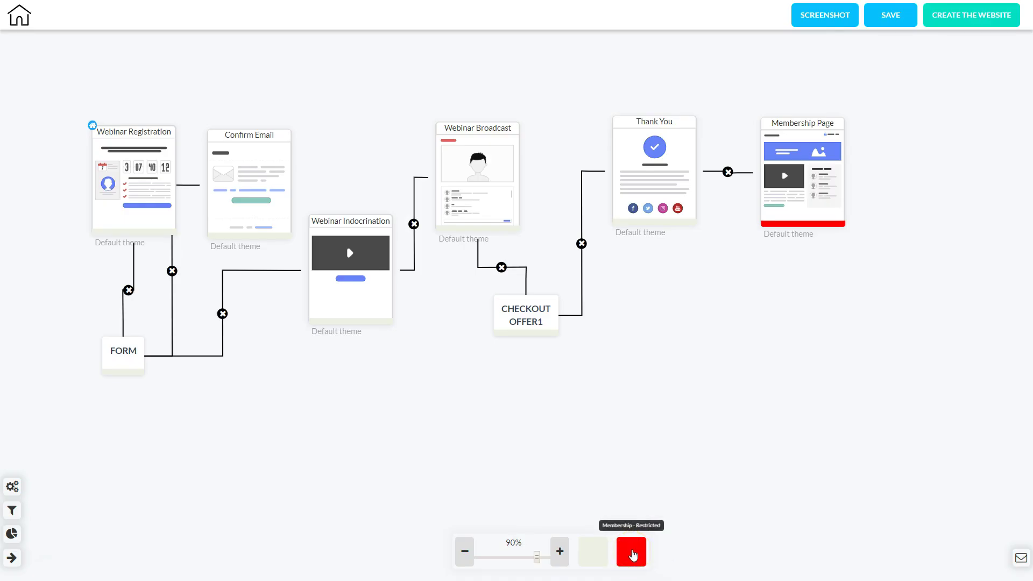
Change the Membership layout's liberation to Manual/Payment and update the layout.
{"action": "left_click", "coordinate": [632, 553]}
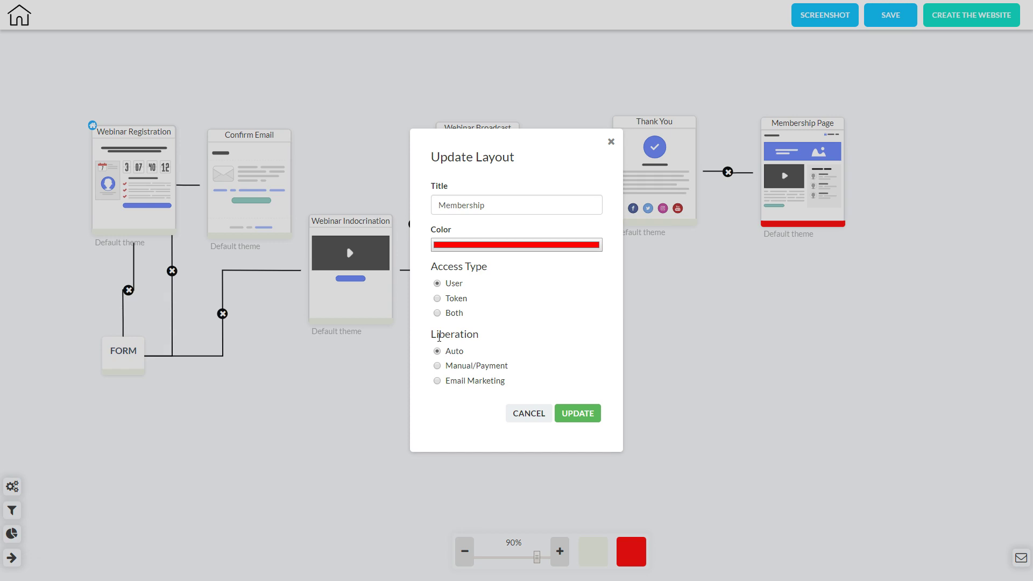
{"action": "left_click", "coordinate": [438, 367]}
{"action": "left_click", "coordinate": [584, 414]}
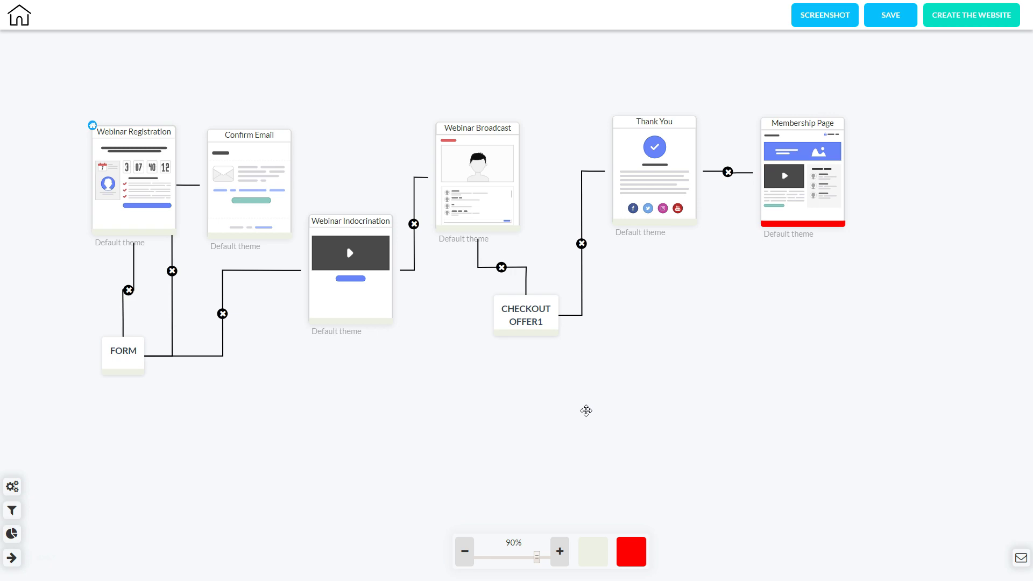
Link the Membership restricted area to the offer1 checkout of the Webinar Broadcast page and save the funnel.
{"action": "left_click", "coordinate": [527, 316]}
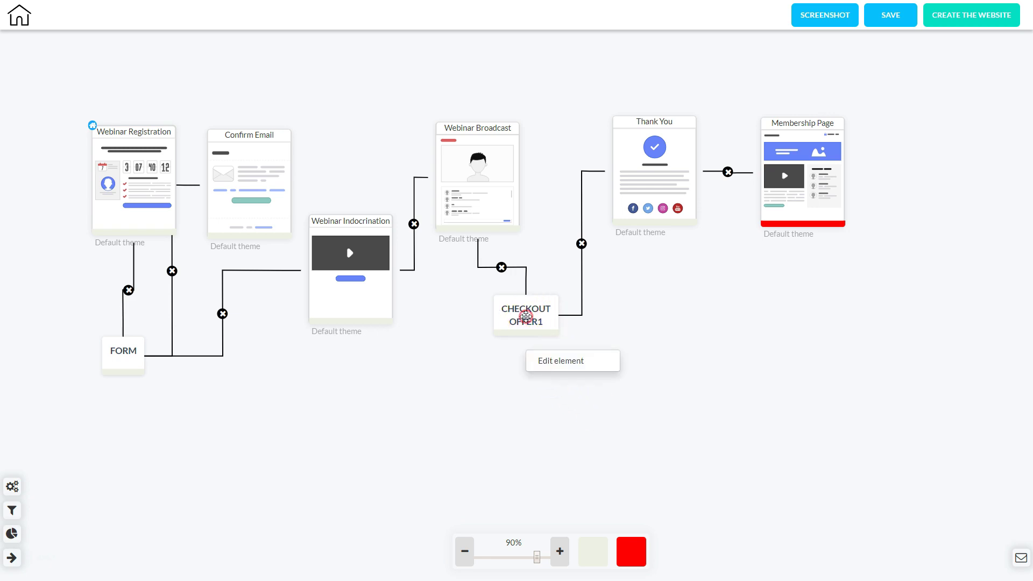
{"action": "left_click", "coordinate": [558, 360]}
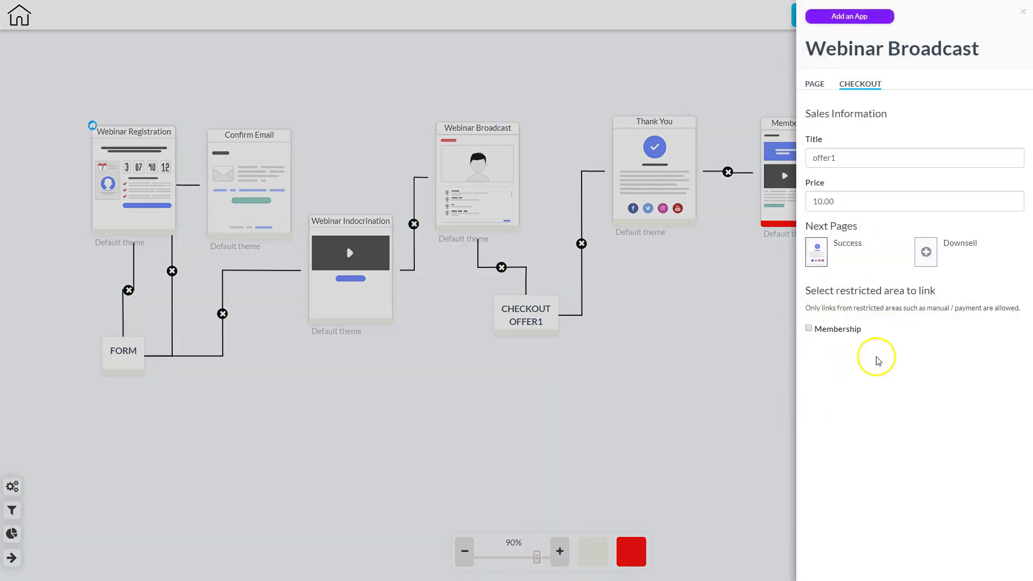
{"action": "left_click", "coordinate": [809, 329]}
{"action": "left_click", "coordinate": [824, 365]}
{"action": "left_click", "coordinate": [827, 365]}
{"action": "left_click", "coordinate": [698, 361]}
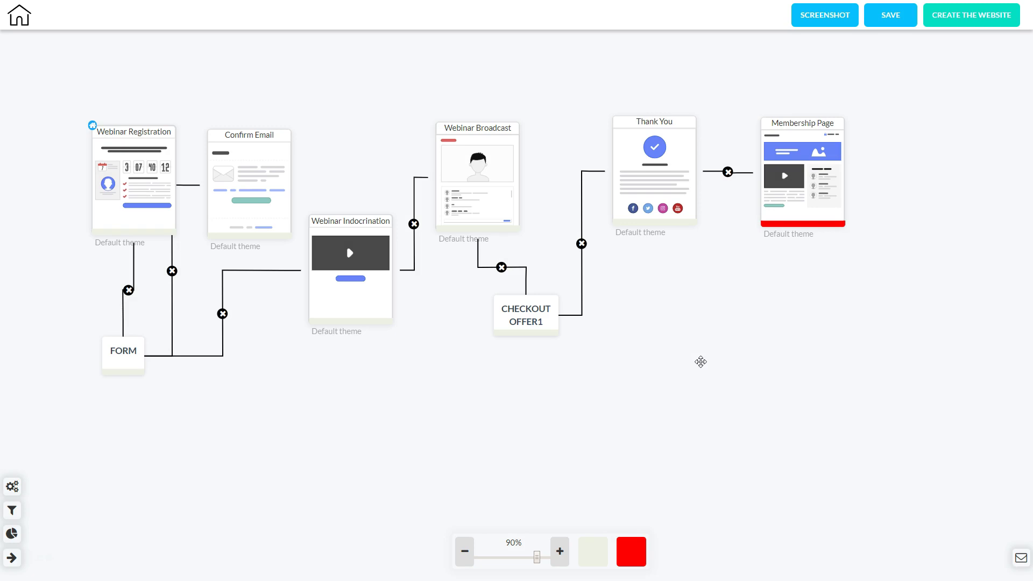
{"action": "left_click", "coordinate": [895, 15]}
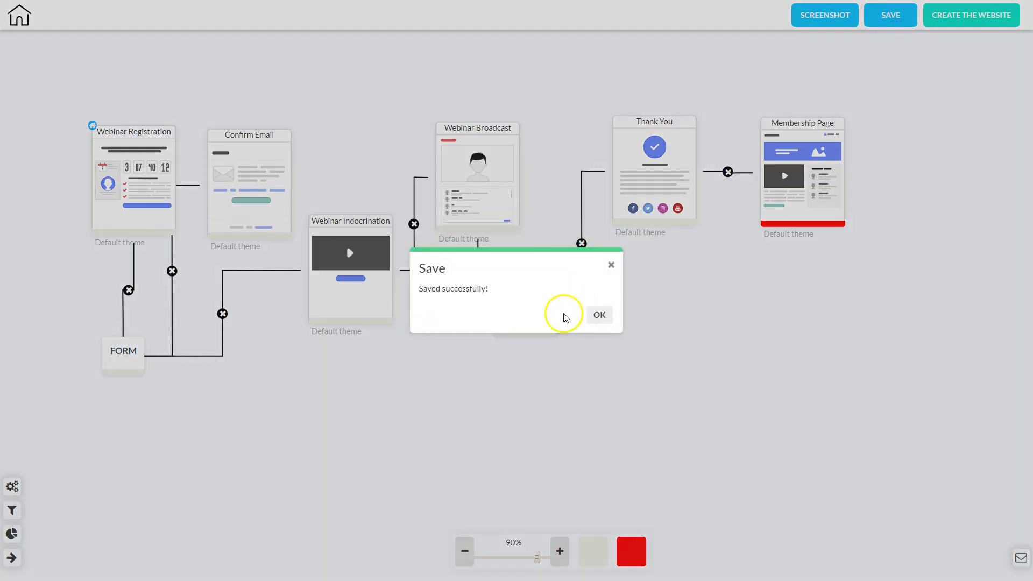
{"action": "left_click", "coordinate": [595, 314]}
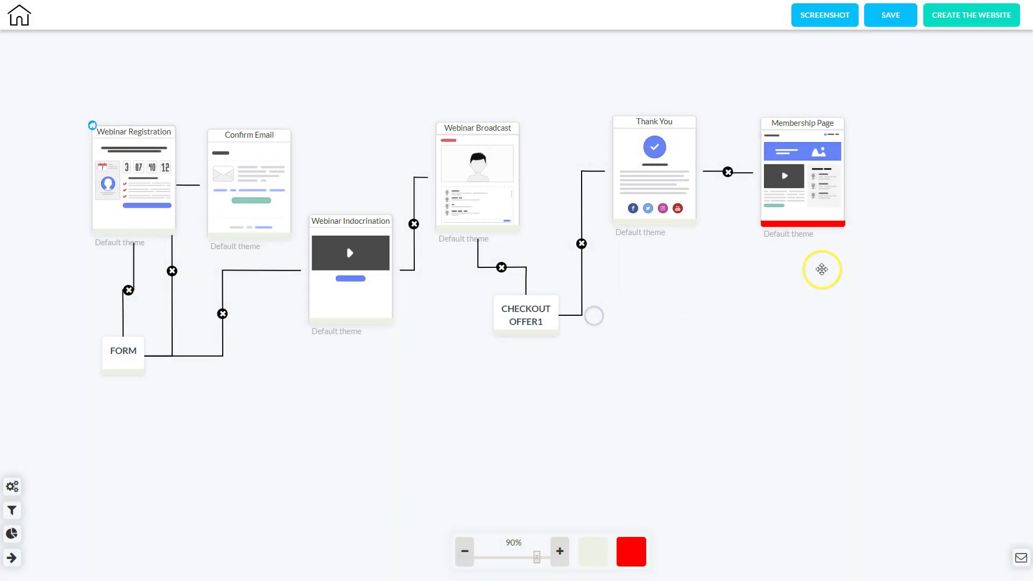
Generate the website from the funnel with the name "webinar funnel 2".
{"action": "left_click", "coordinate": [956, 16]}
{"action": "left_click", "coordinate": [513, 286]}
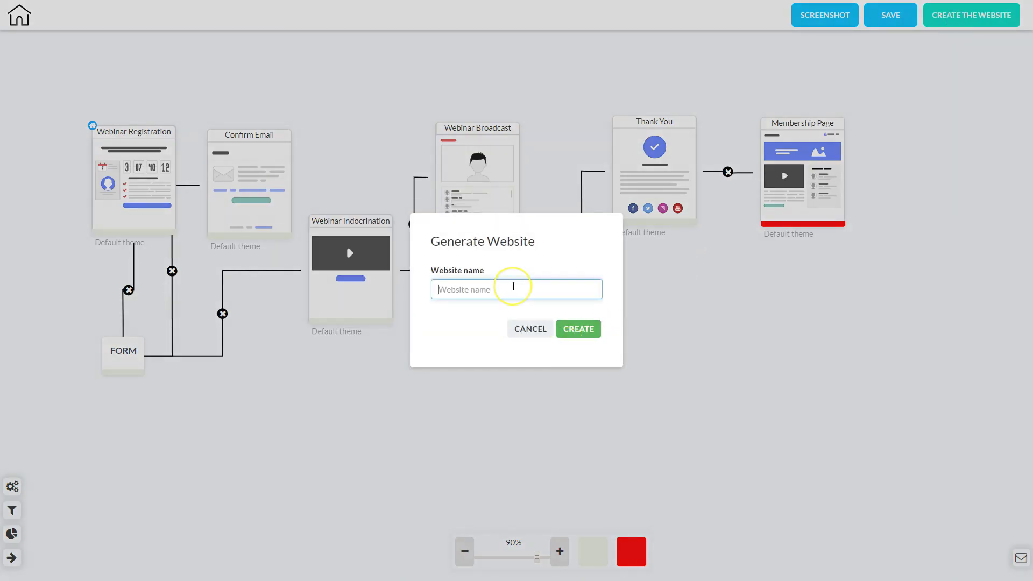
{"action": "type", "text": "webinar funnel1"}
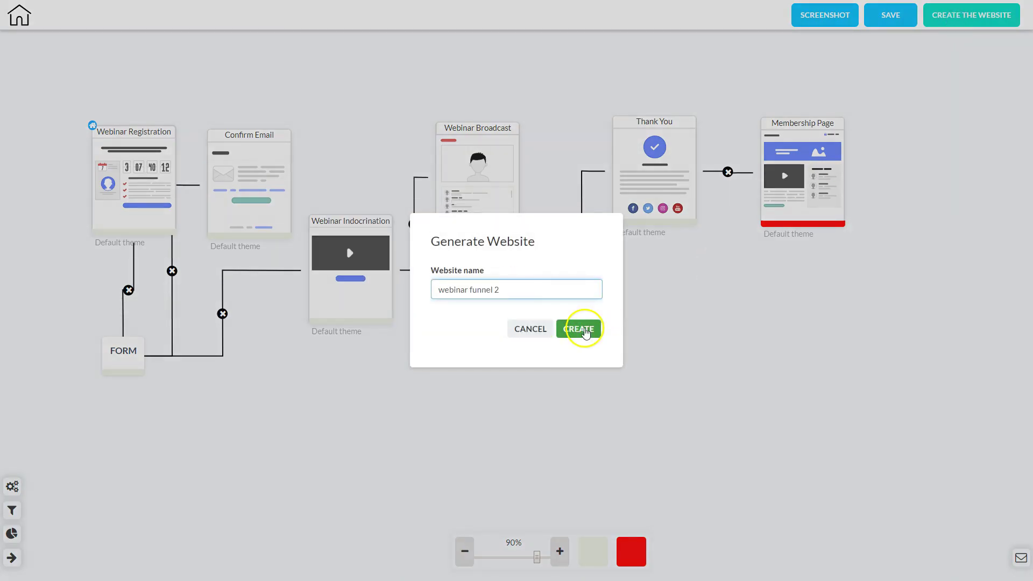
{"action": "left_click", "coordinate": [583, 330]}
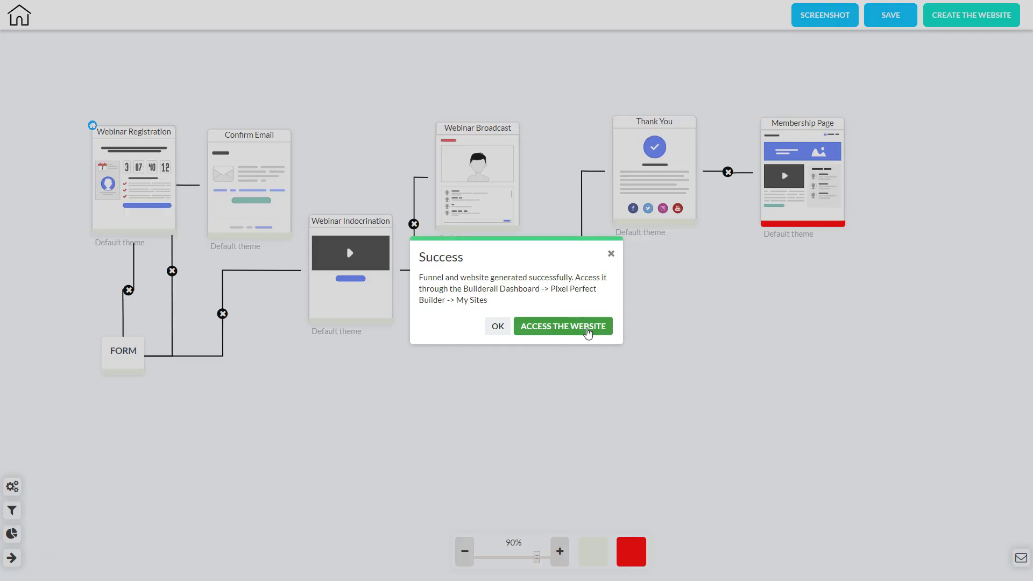